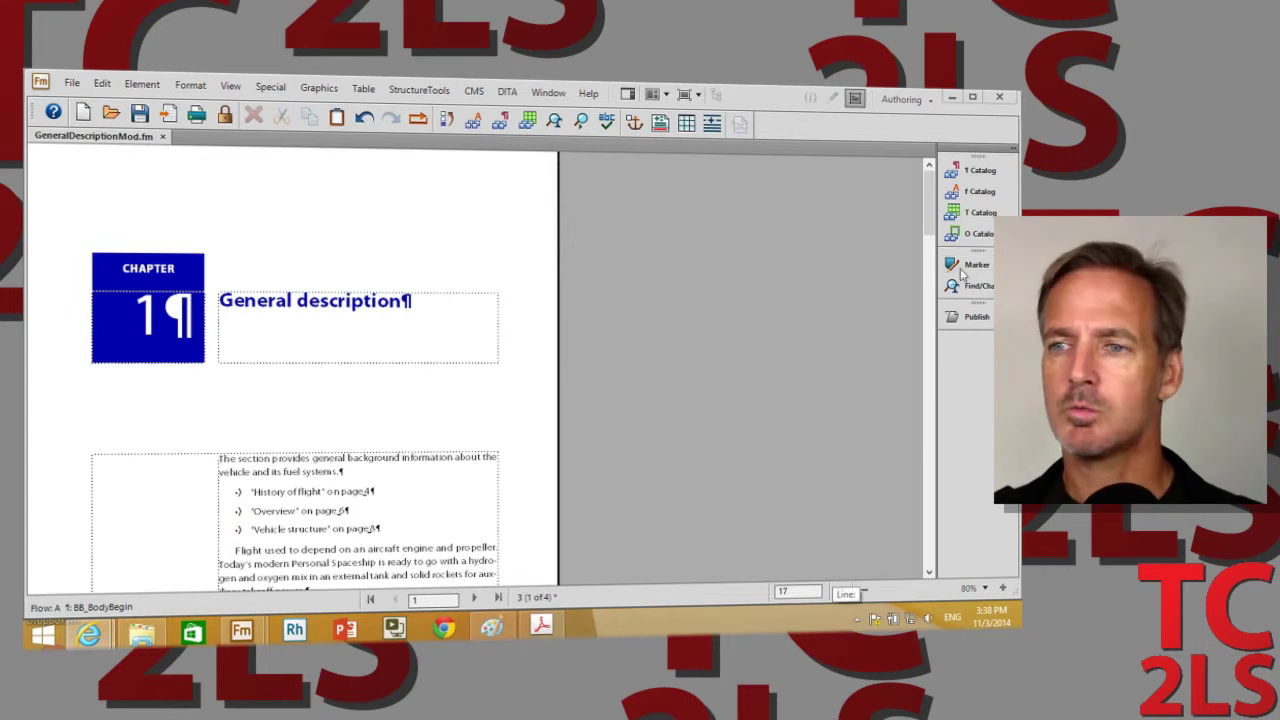
Scroll down to page 4, where the Auxilliary Systems drink dispenser section is.
scroll(932, 235, "down", 3)
left_click_drag(930, 238, 926, 300)
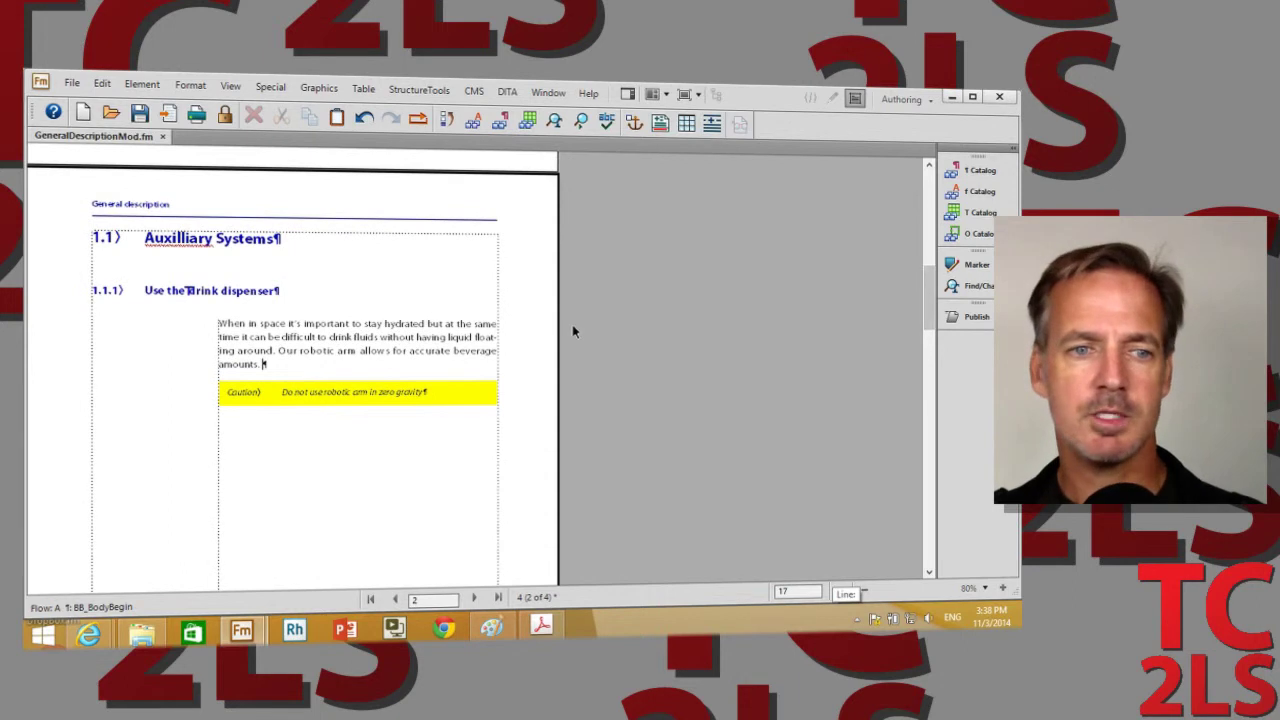
Place the insertion point at the end of the drink-dispenser paragraph, after 'amounts.'.
triple_click(325, 352)
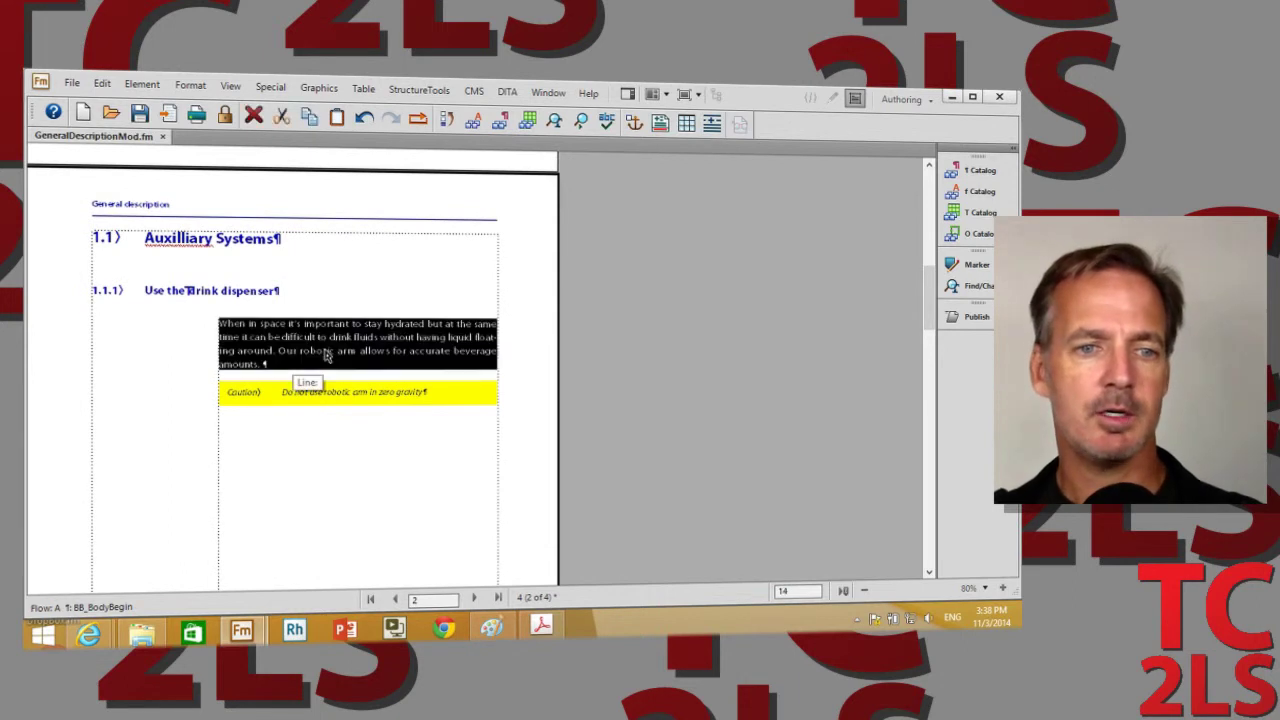
left_click(278, 372)
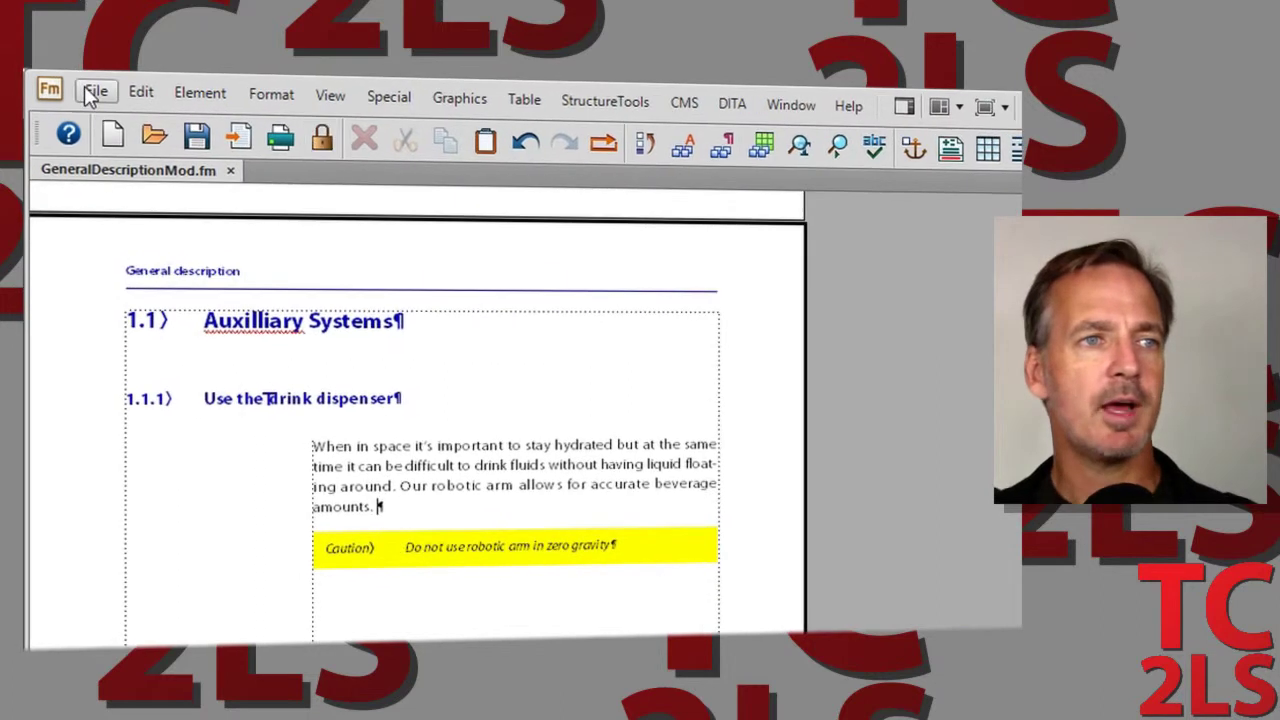
Import the 3D model file KR5-six-R650_1.U3D into the document.
left_click(97, 91)
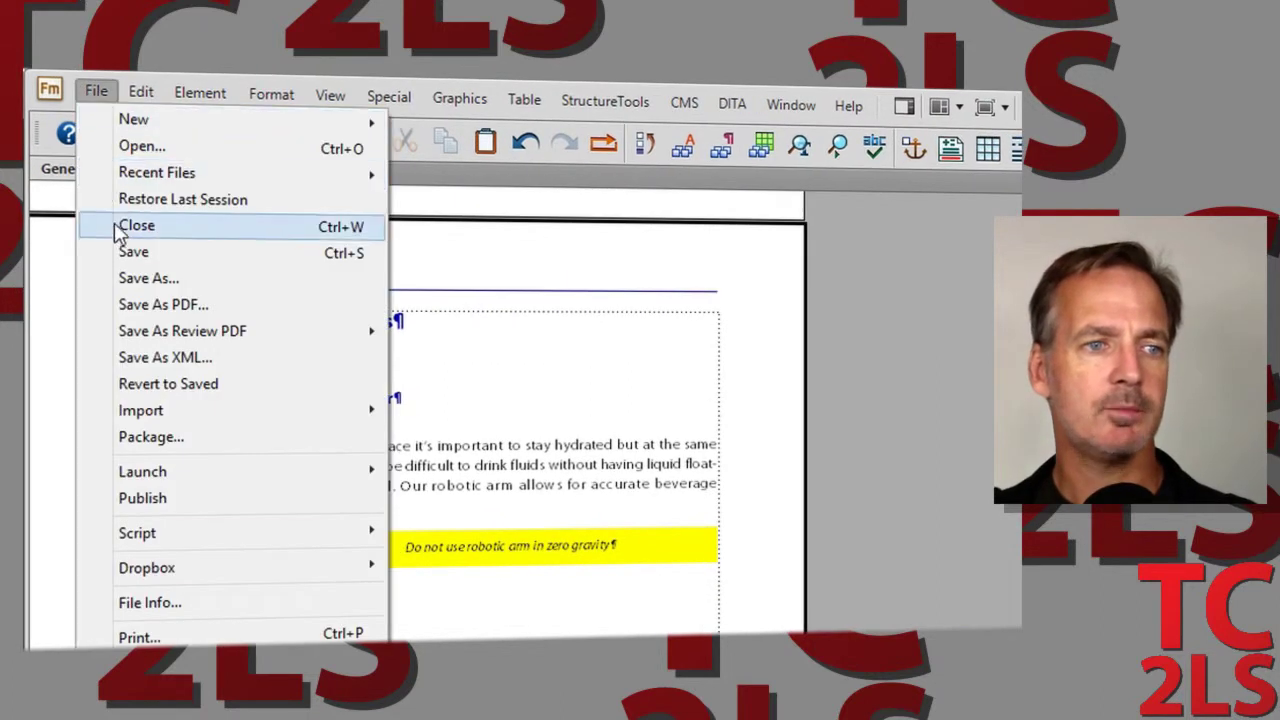
mouse_move(170, 414)
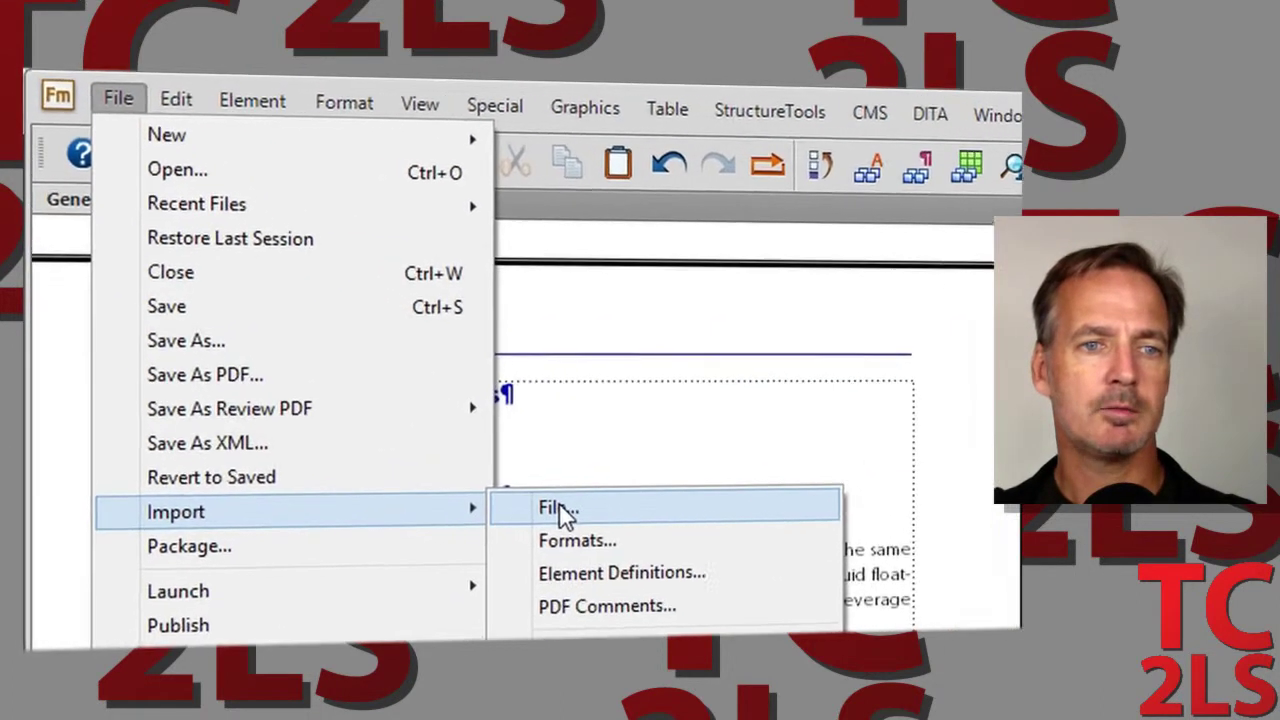
left_click(440, 412)
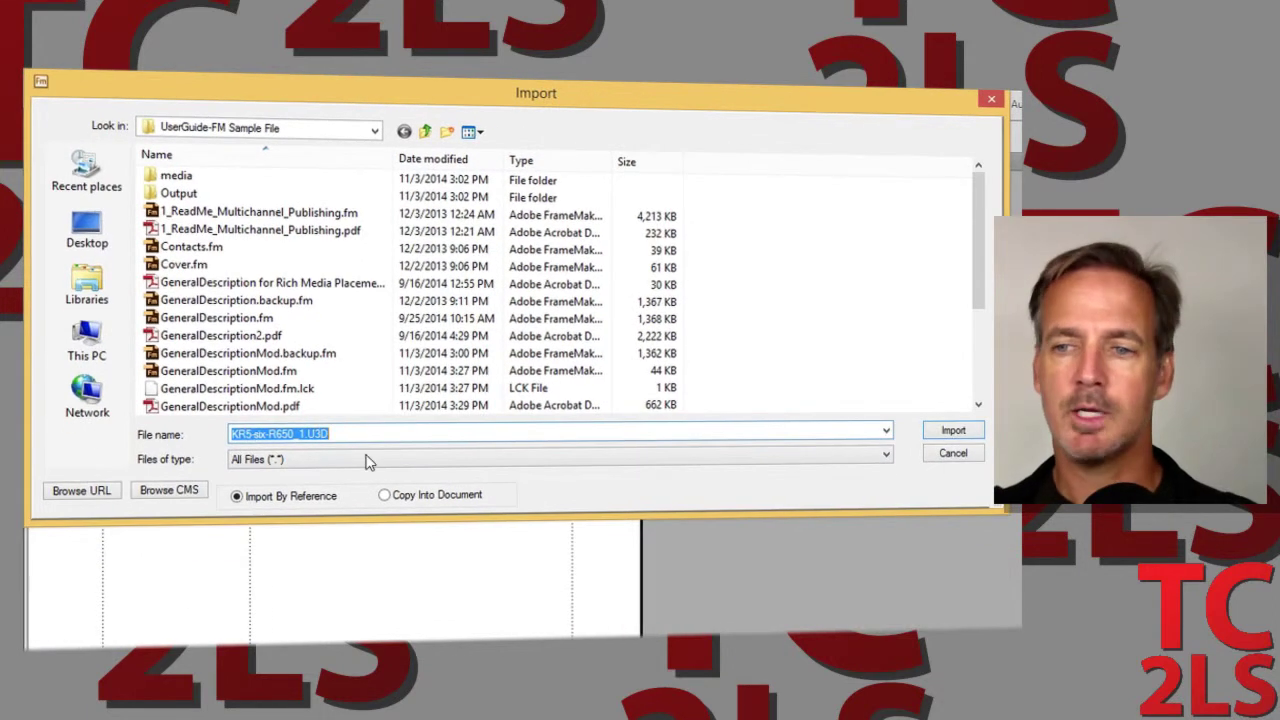
left_click(955, 431)
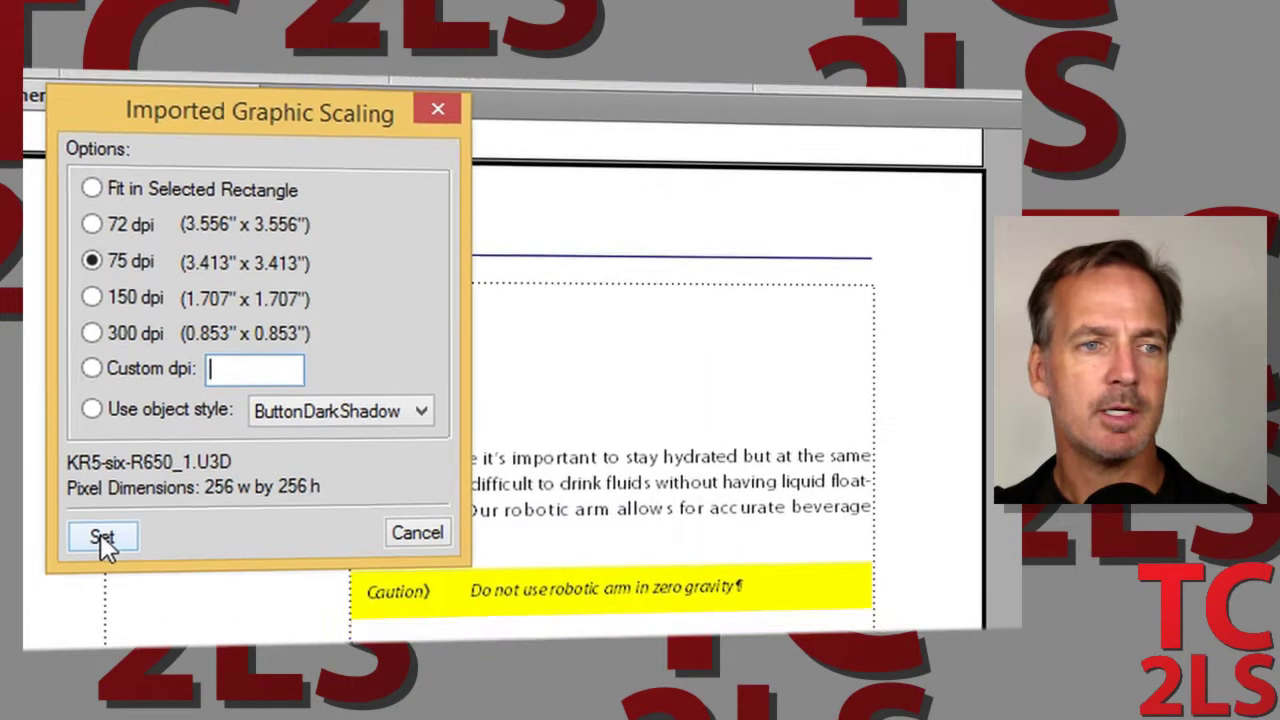
Insert the robotic arm model at 75 dpi below the drink-dispenser paragraph.
left_click(108, 380)
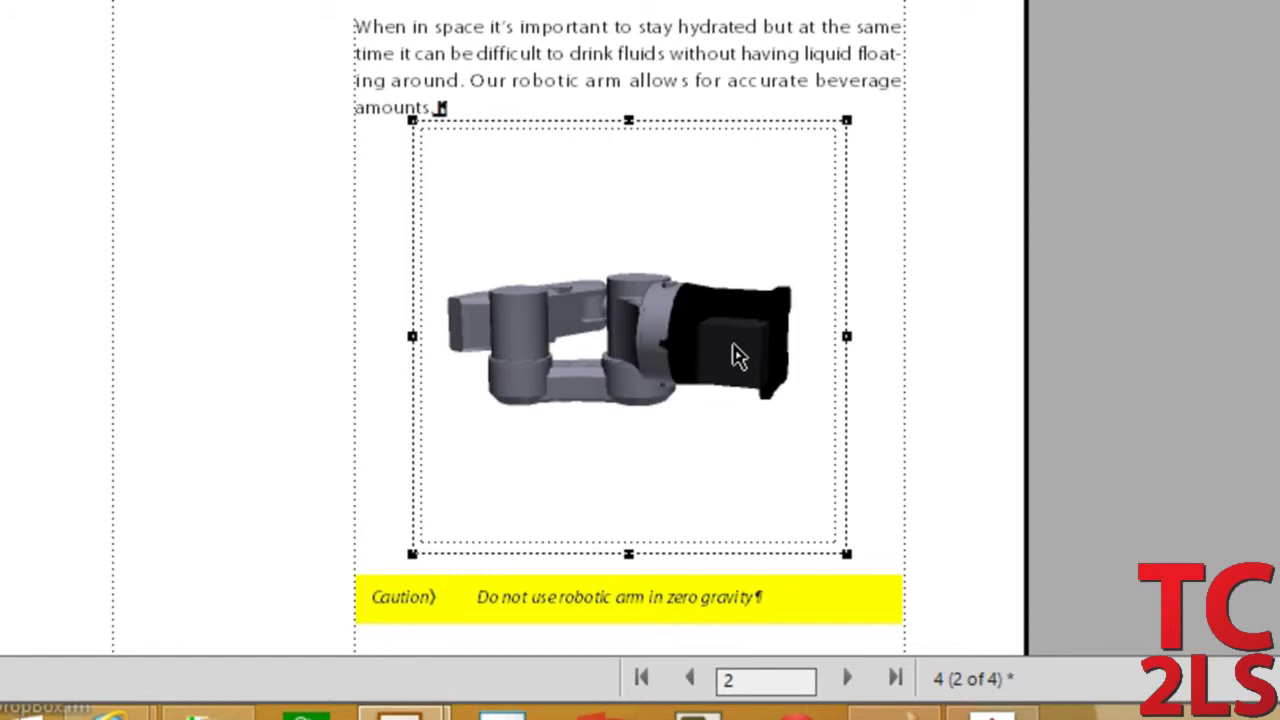
right_click(678, 363)
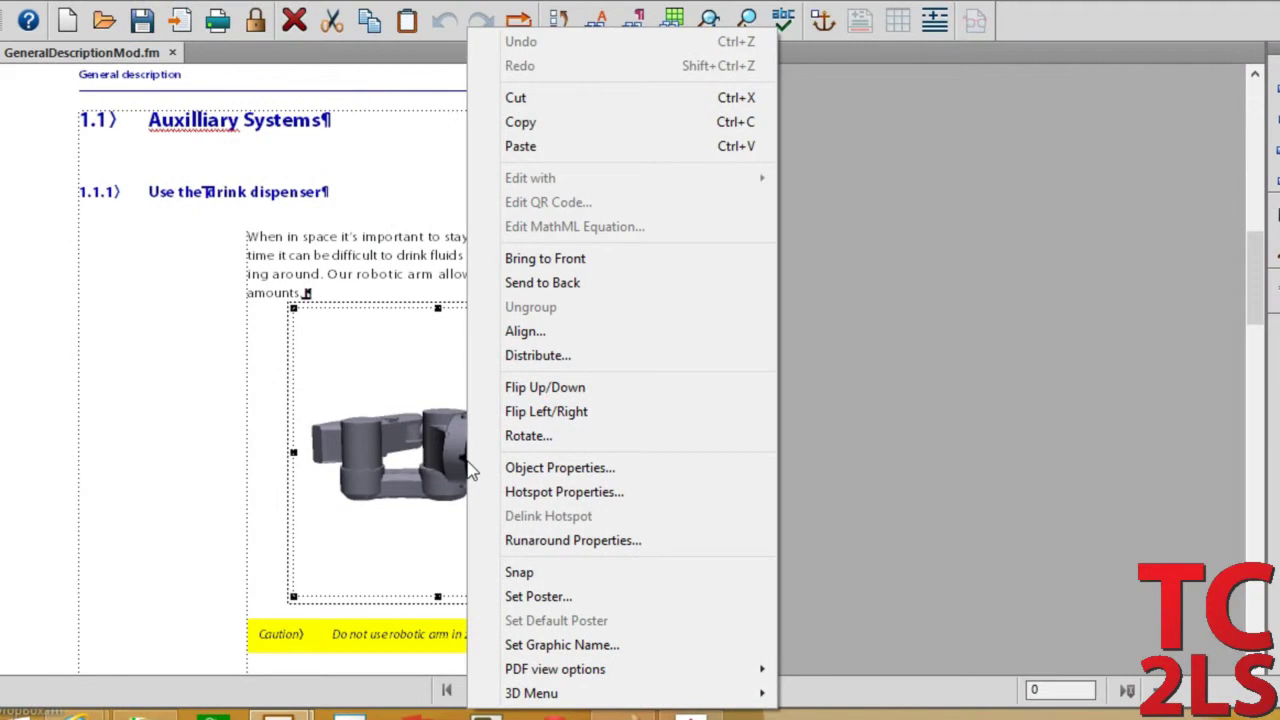
Set Poster.png as the poster image of the robotic arm 3D graphic.
left_click(538, 597)
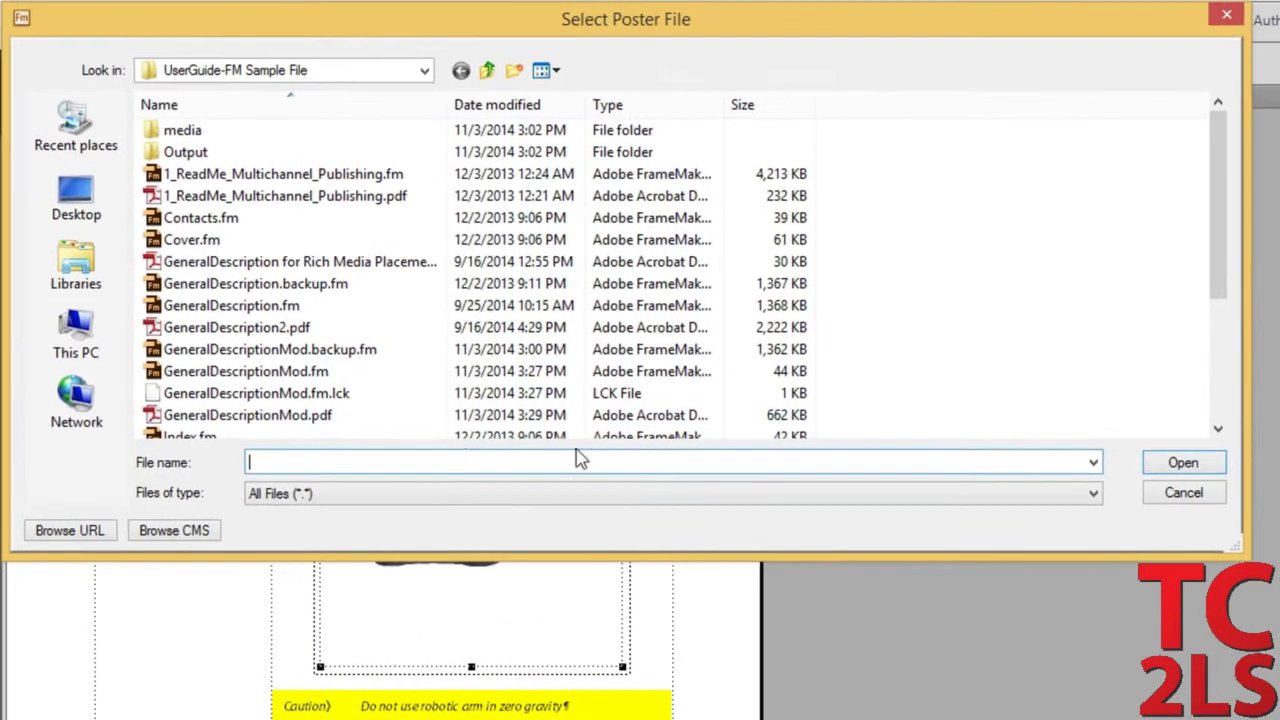
type("p")
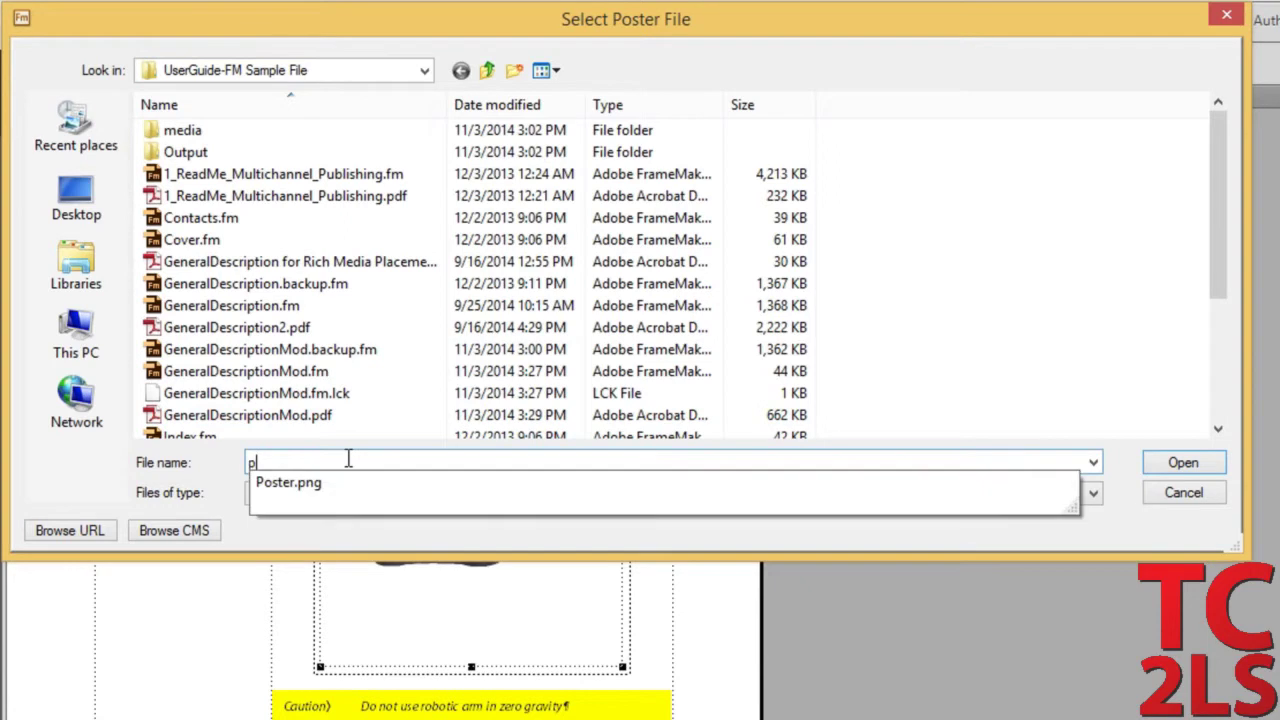
type("o")
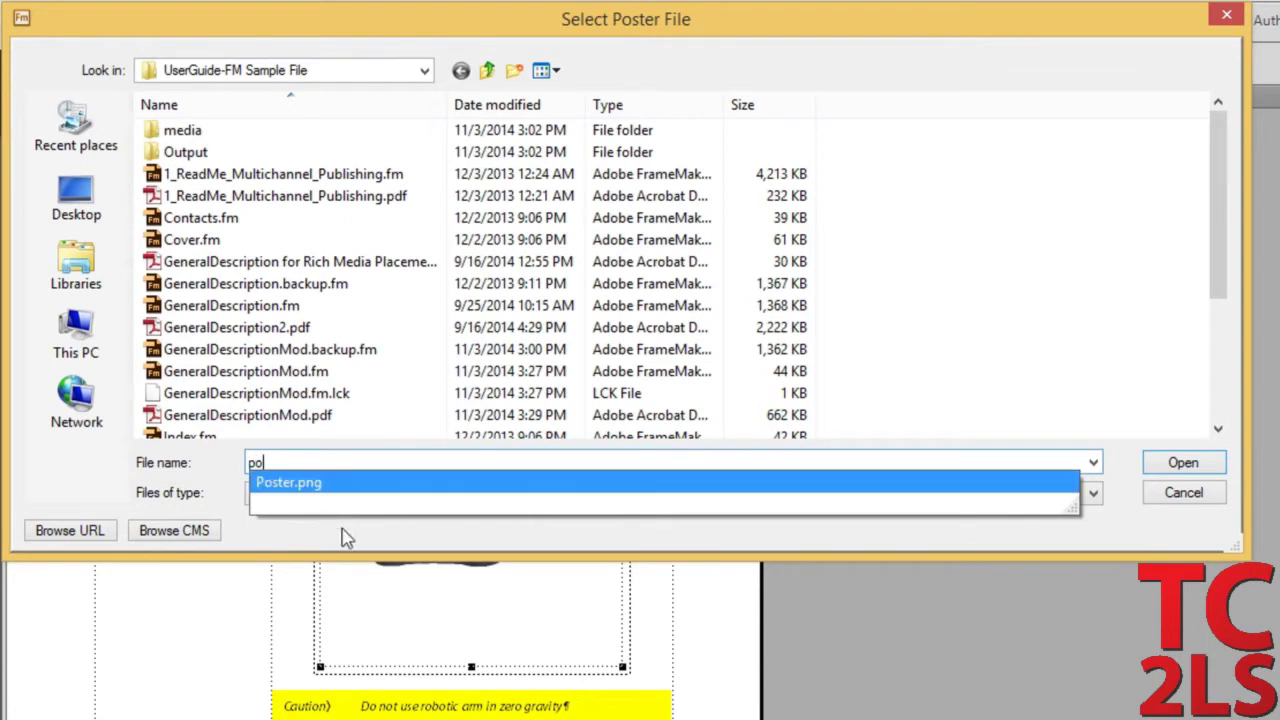
left_click(285, 483)
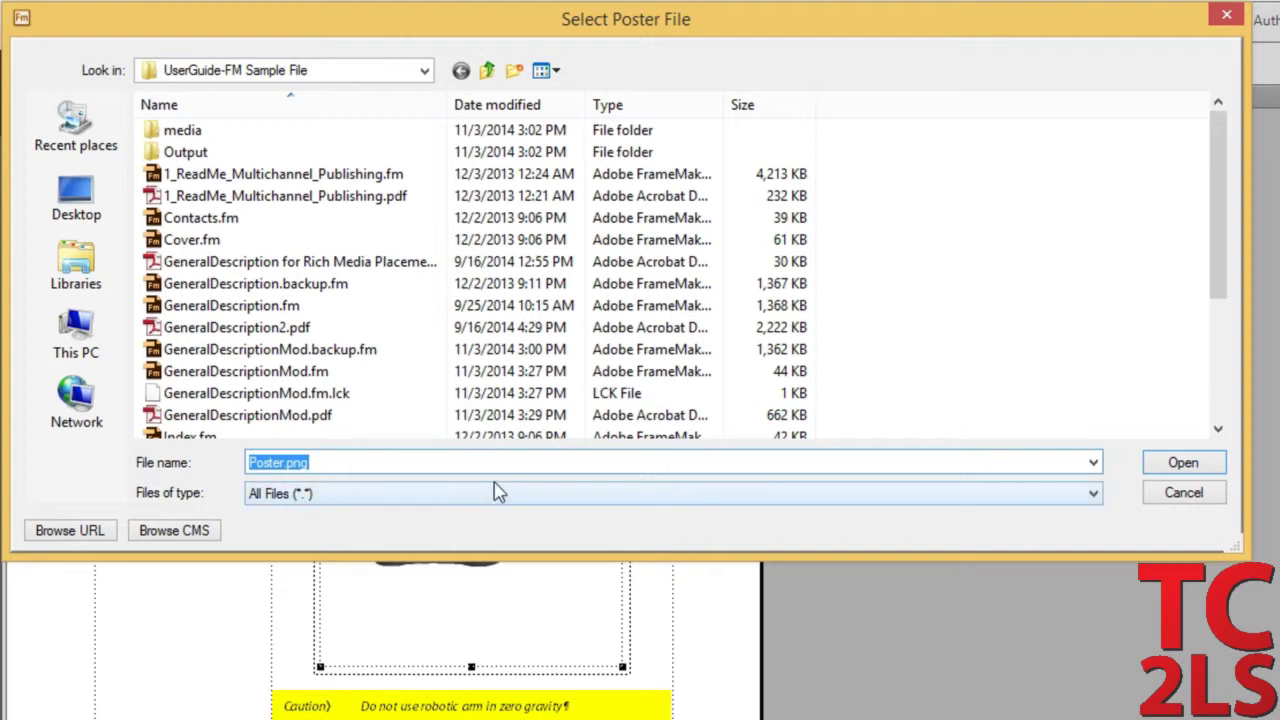
left_click(1183, 461)
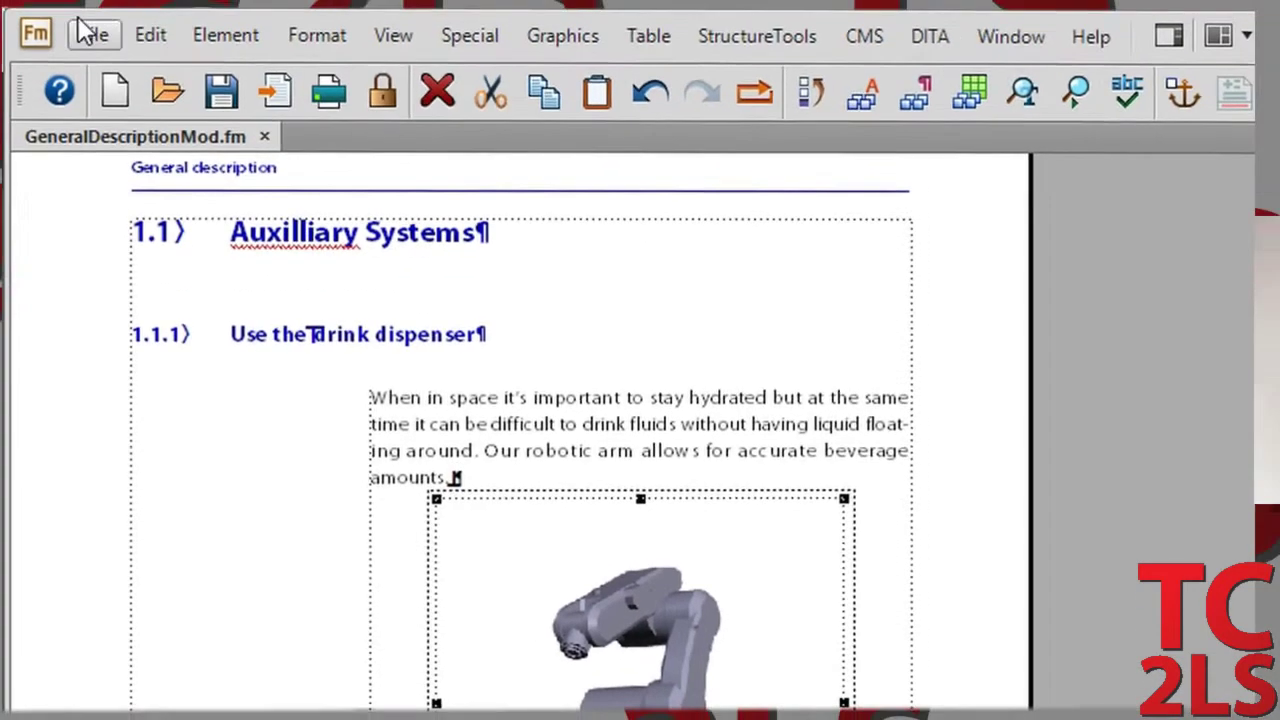
Save the document as a PDF, overwriting the existing GeneralDescriptionMod.pdf.
left_click(93, 29)
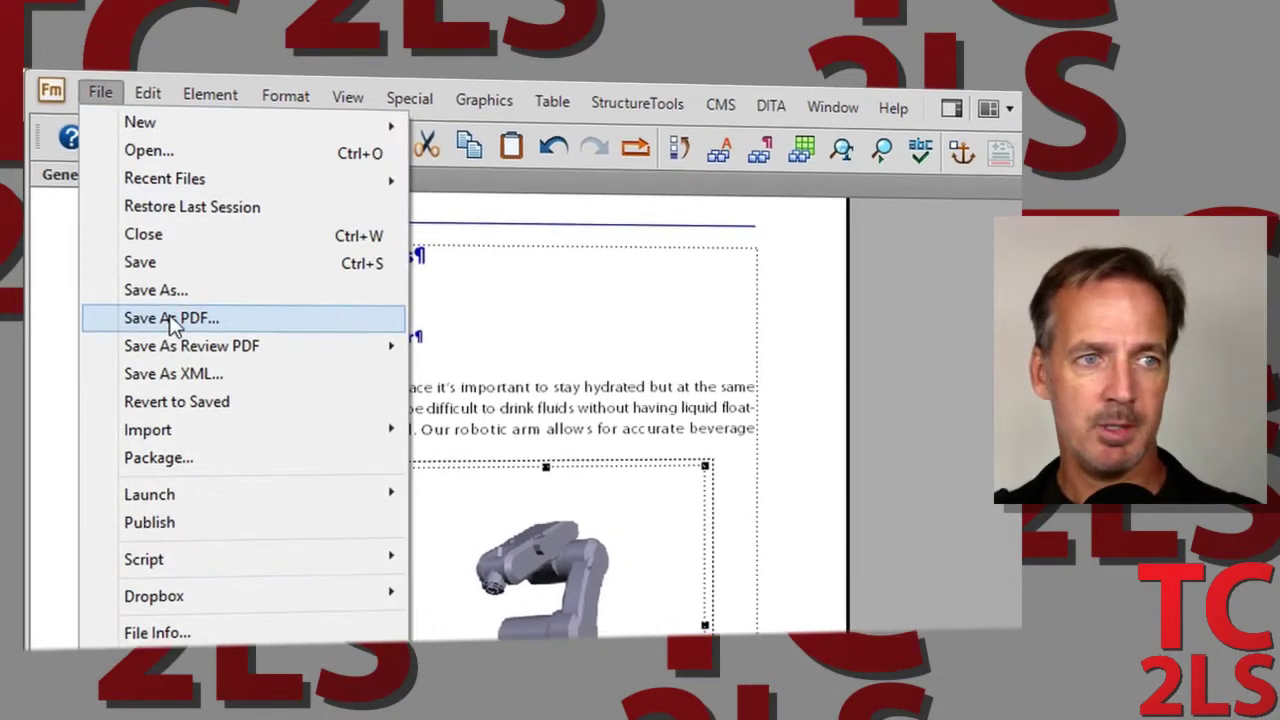
left_click(188, 324)
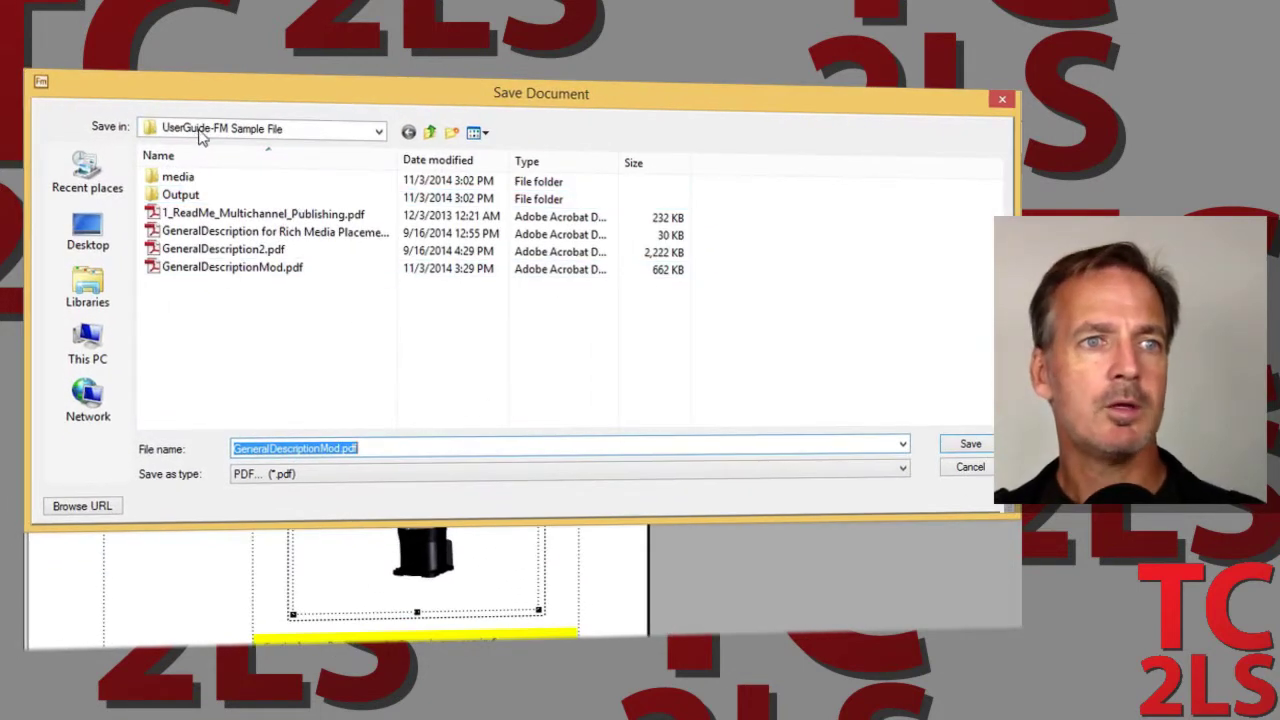
left_click(247, 277)
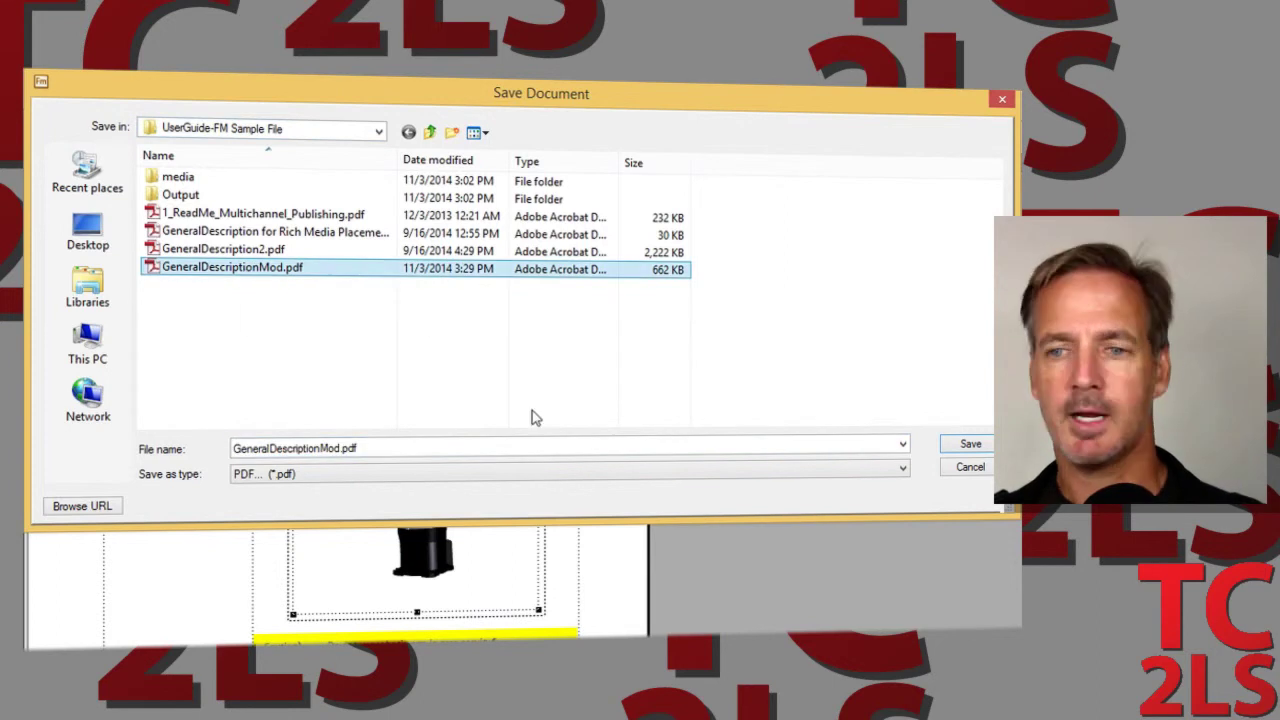
left_click(980, 447)
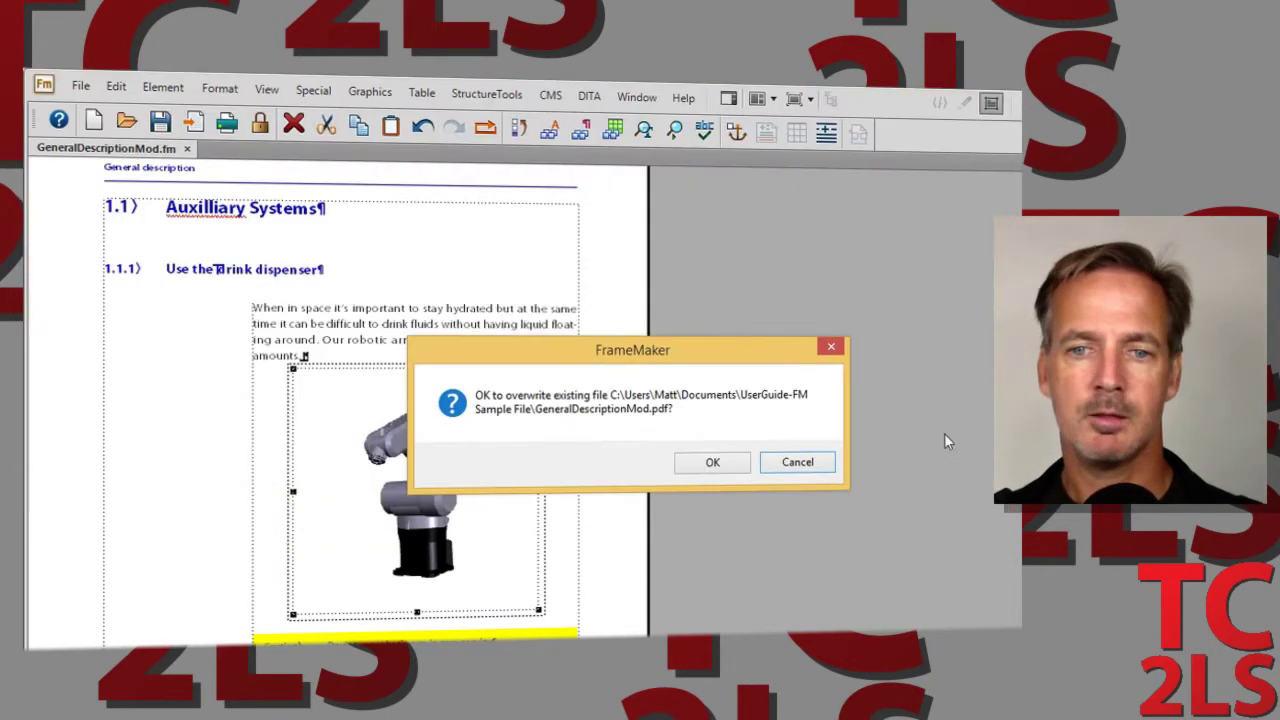
left_click(712, 463)
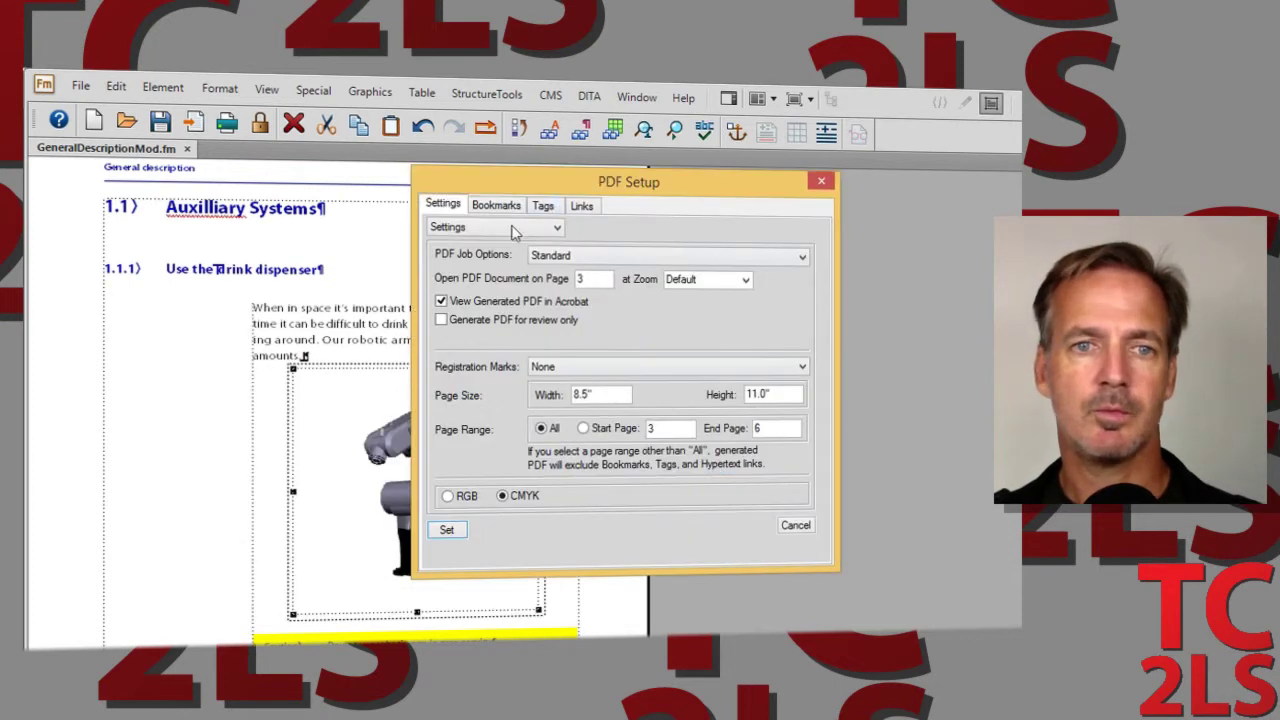
Generate the PDF using the Smallest File Size job option.
key("Up")
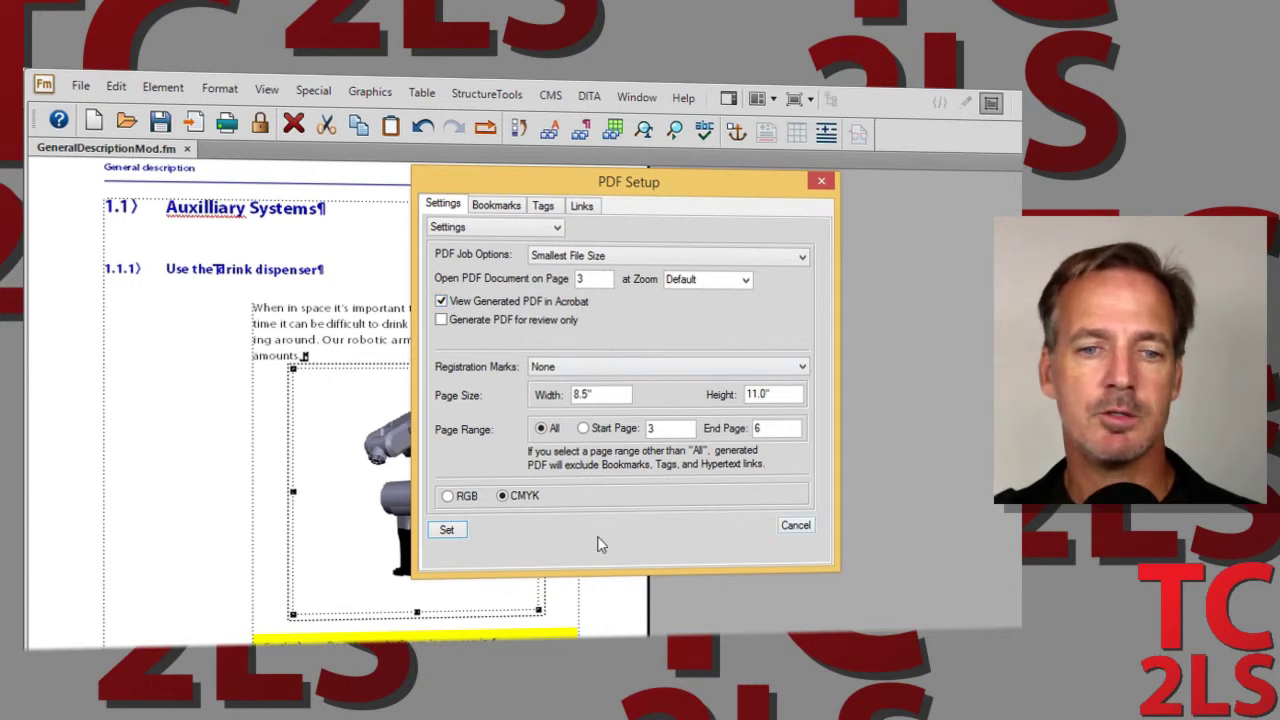
left_click(446, 531)
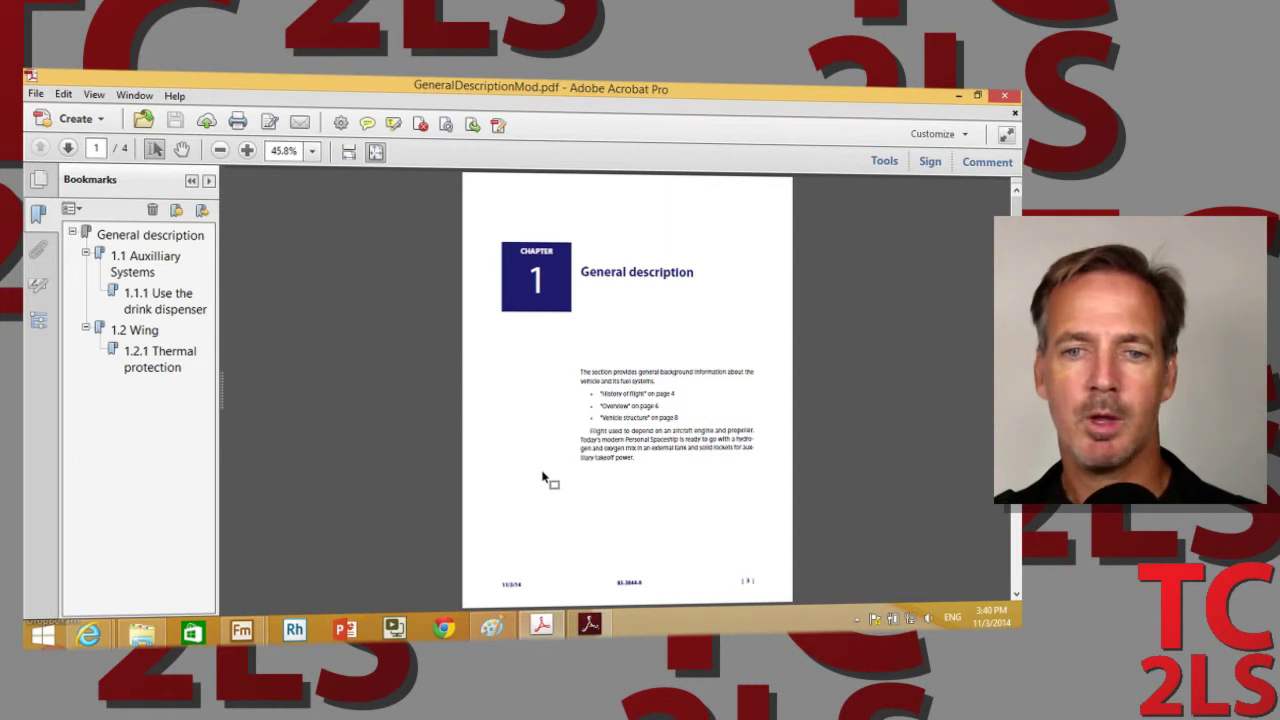
Show page 2 at 100% zoom and activate the interactive 3D robotic arm.
left_click_drag(1015, 206, 1015, 300)
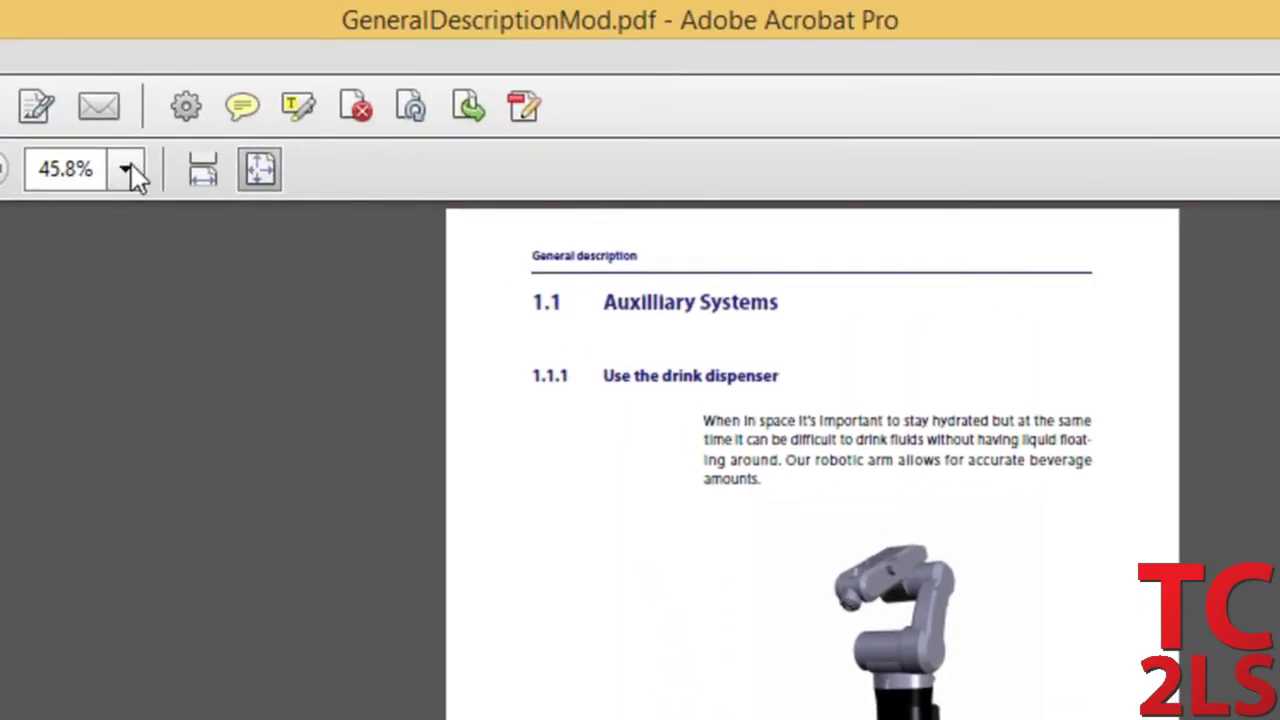
left_click(126, 168)
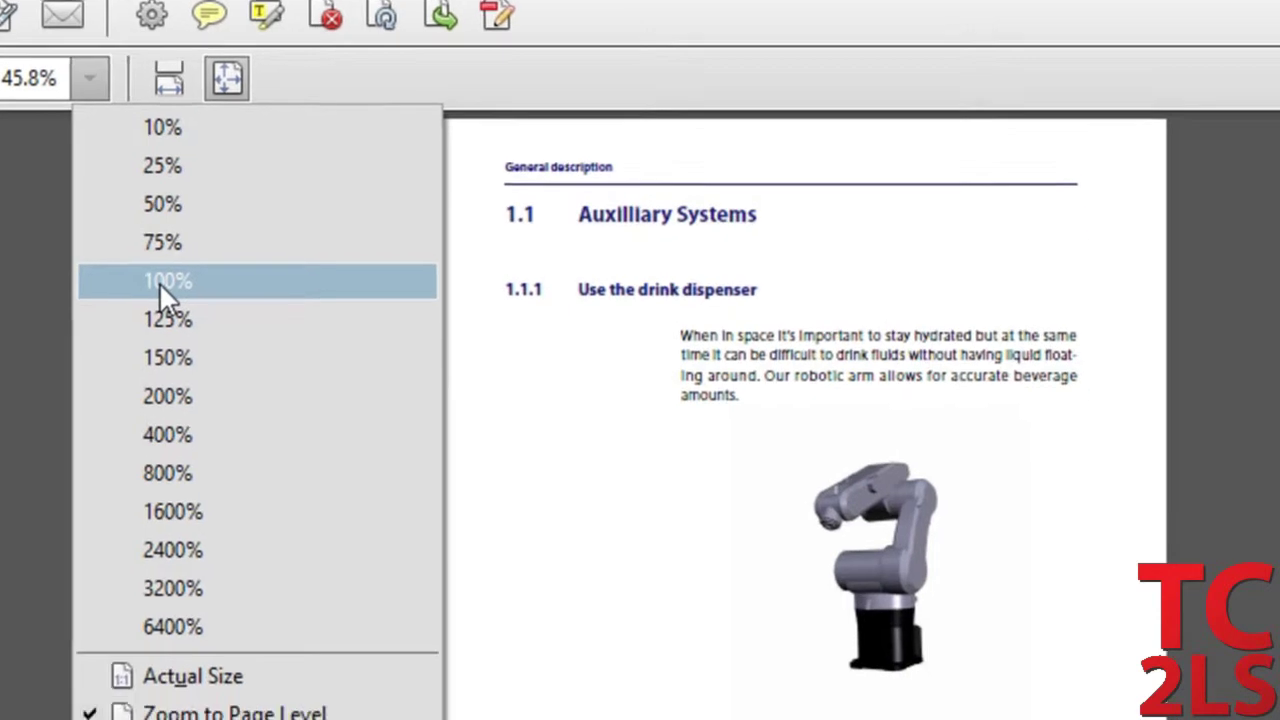
left_click(200, 367)
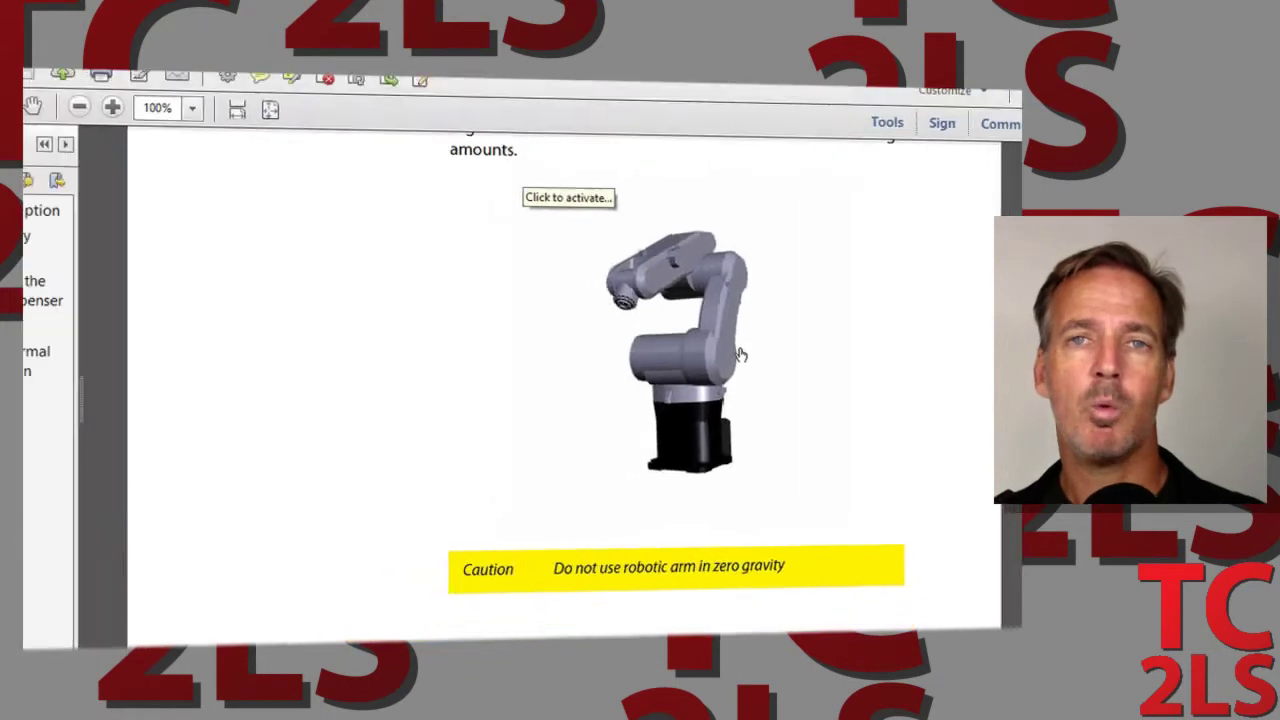
left_click(690, 345)
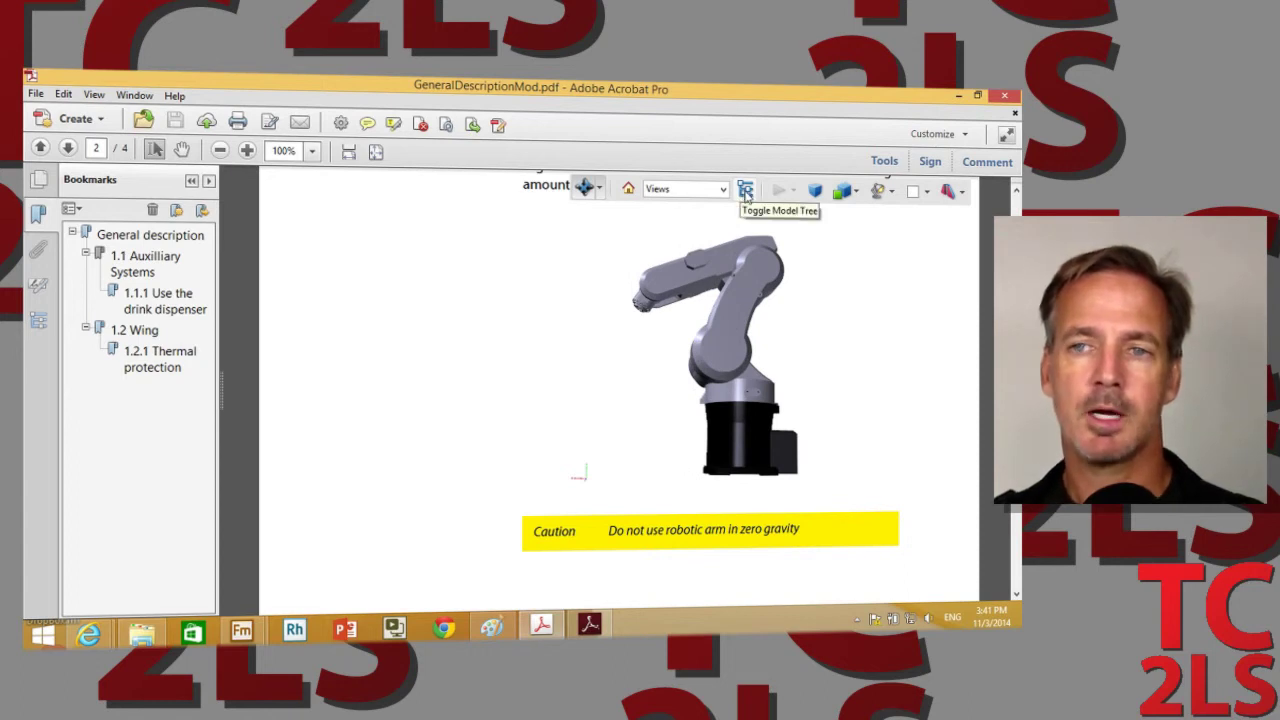
Show the Model Tree, expand segment_9C439BFA and the next segment, then select an upper-arm face.
left_click(745, 192)
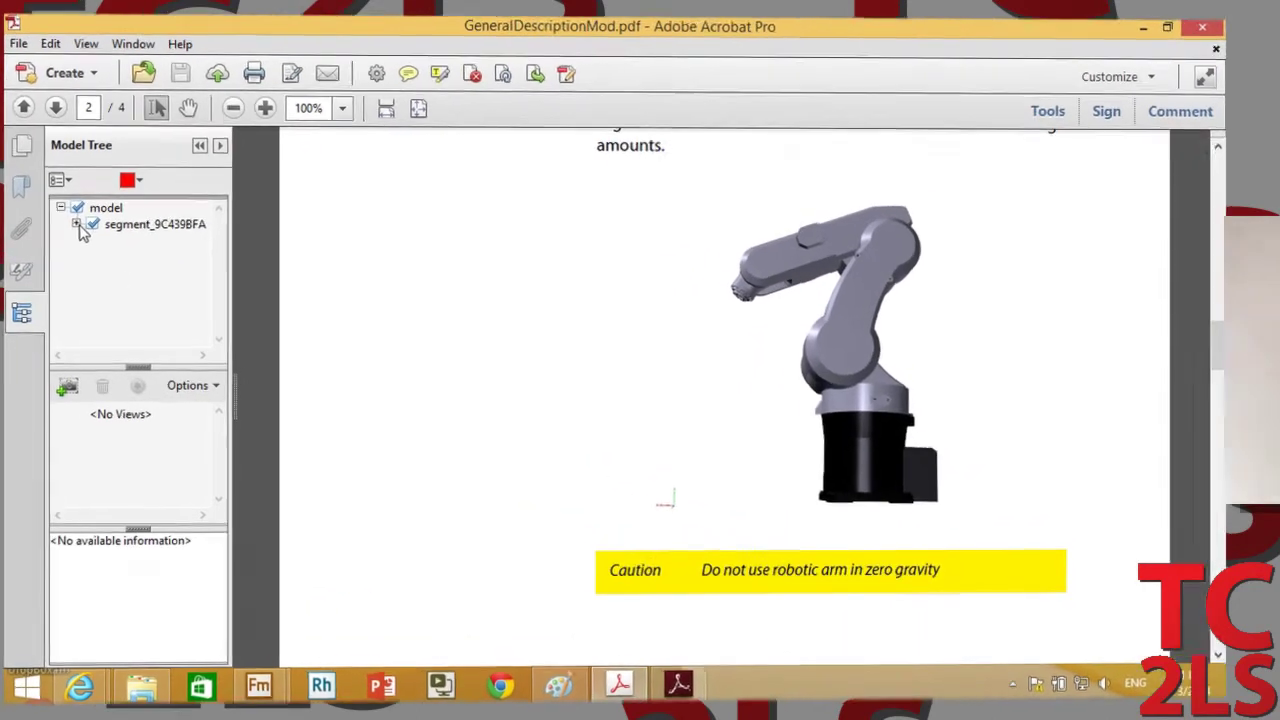
left_click(84, 244)
left_click(91, 237)
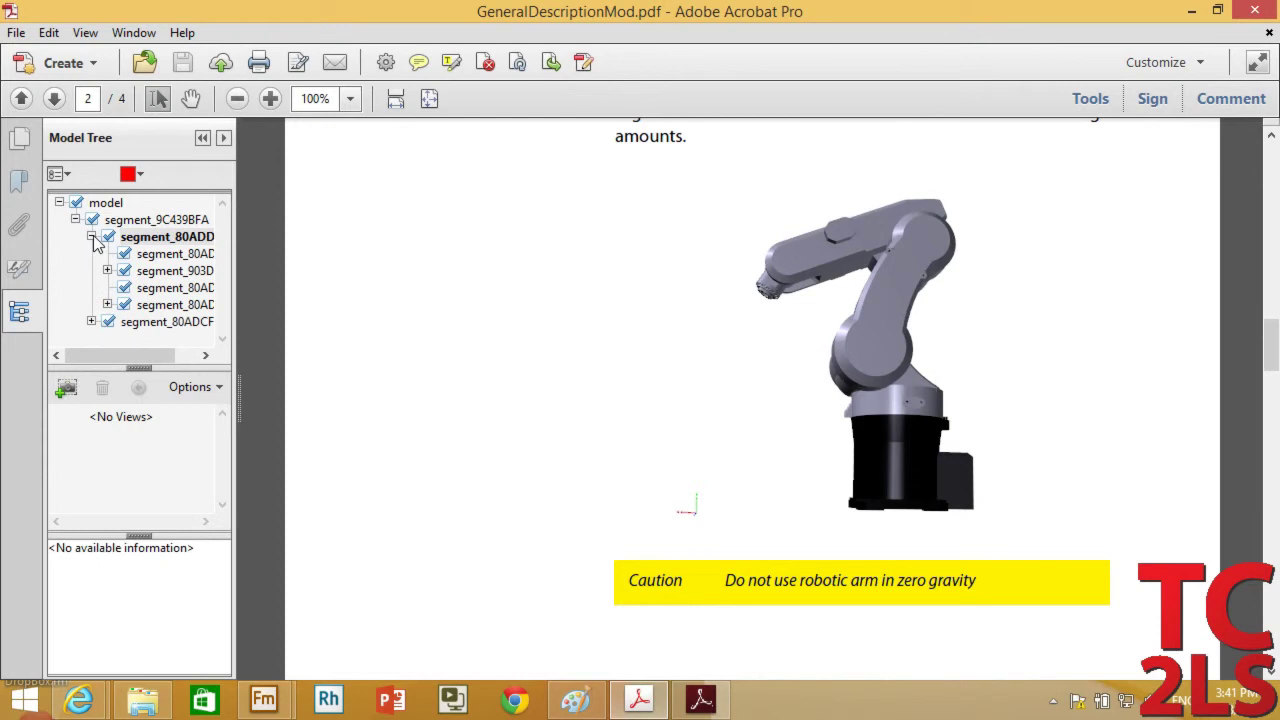
left_click(178, 258)
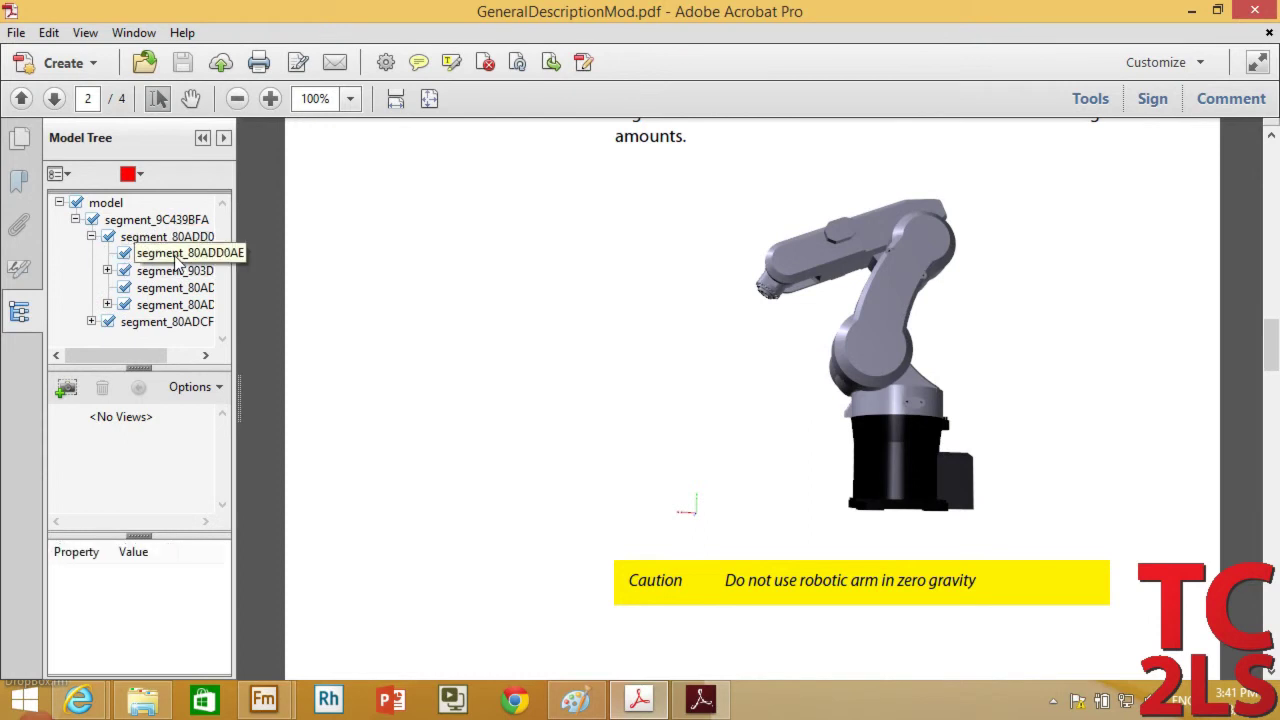
mouse_move(800, 486)
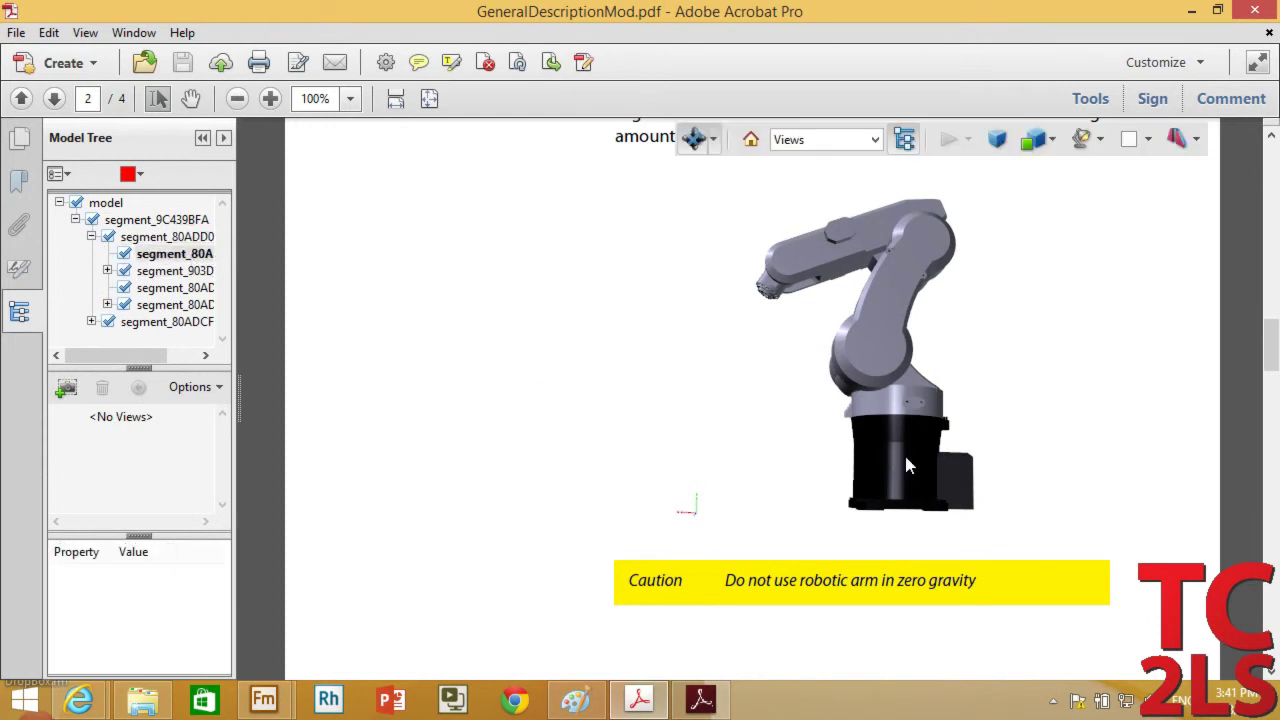
left_click(843, 231)
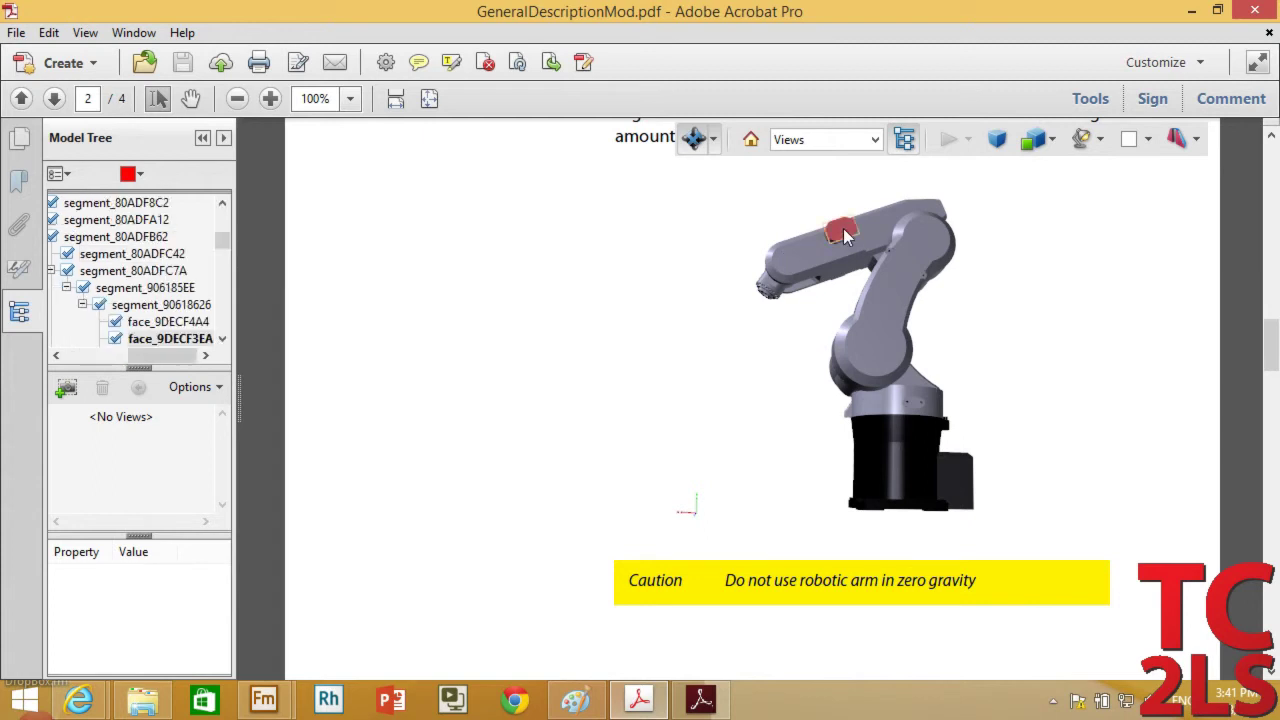